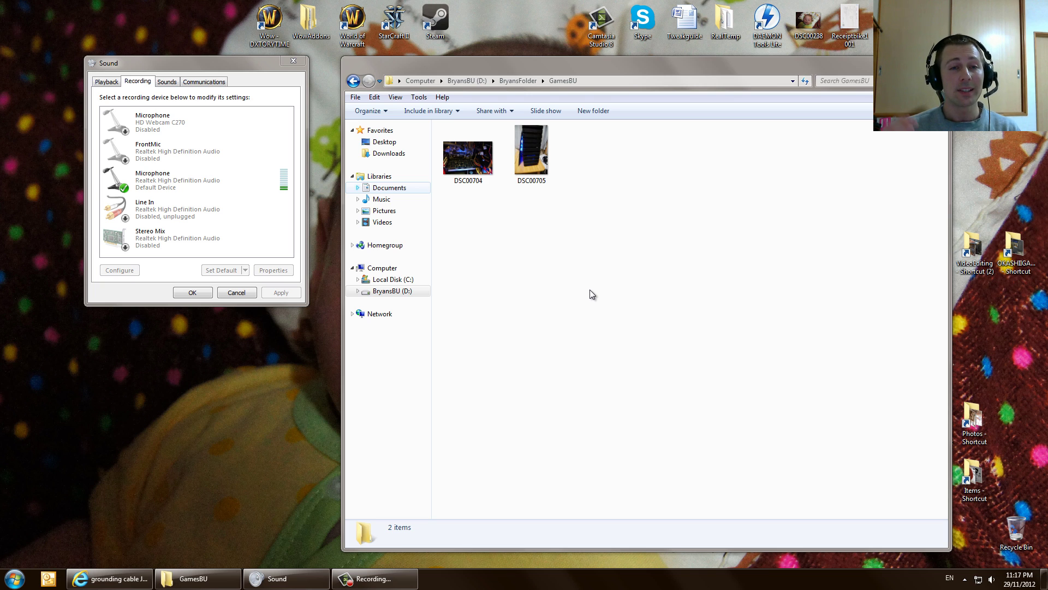
Focus the Realtek Microphone, the default device, in the Sound recording devices list
{"action": "key", "text": "alt+Tab"}
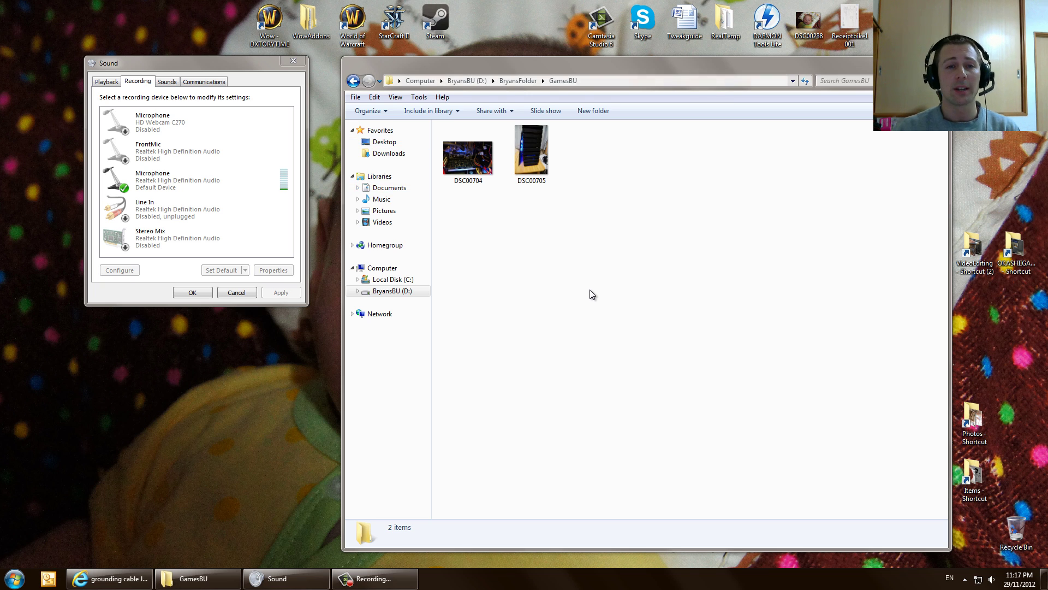
{"action": "key", "text": "Down"}
{"action": "key", "text": "Down"}
{"action": "key", "text": "Down"}
{"action": "key", "text": "Down"}
{"action": "key", "text": "Up"}
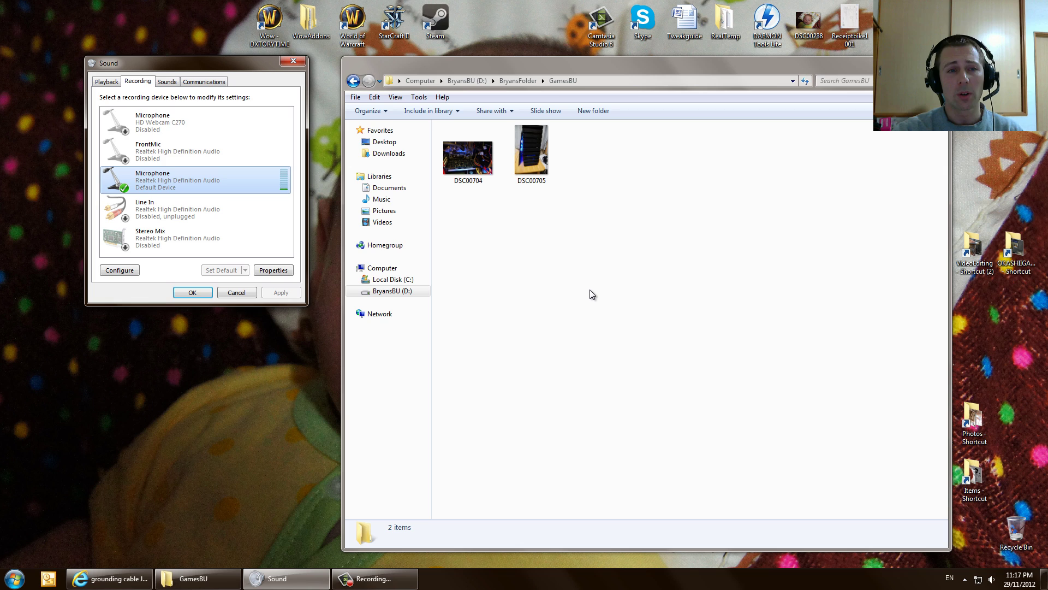
{"action": "key", "text": "Up"}
{"action": "key", "text": "Up"}
{"action": "key", "text": "Down"}
{"action": "key", "text": "Up"}
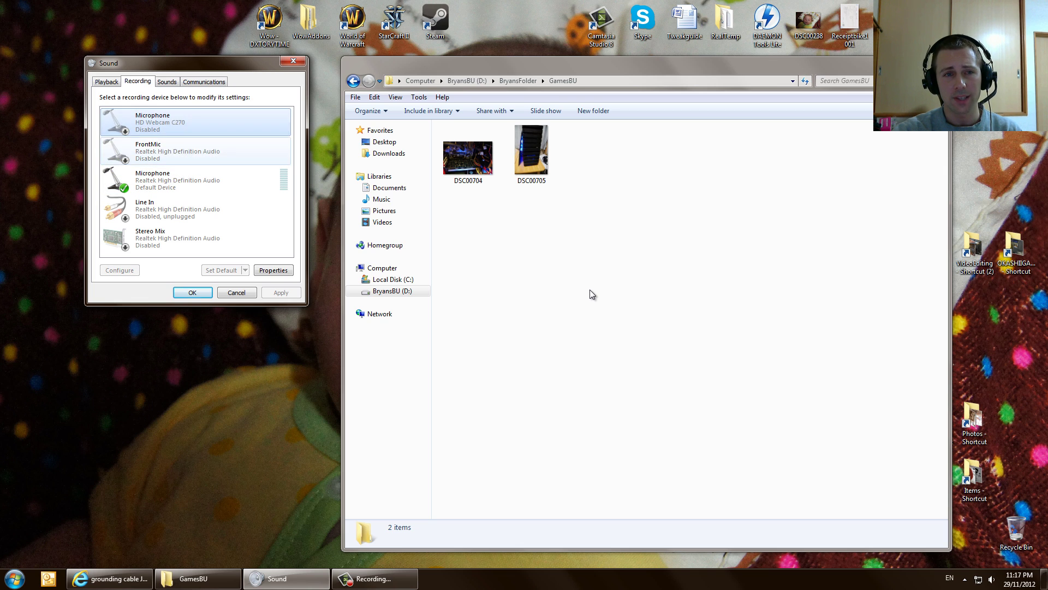
{"action": "key", "text": "Down"}
{"action": "key", "text": "Up"}
{"action": "key", "text": "Down"}
{"action": "key", "text": "Up"}
{"action": "key", "text": "Down"}
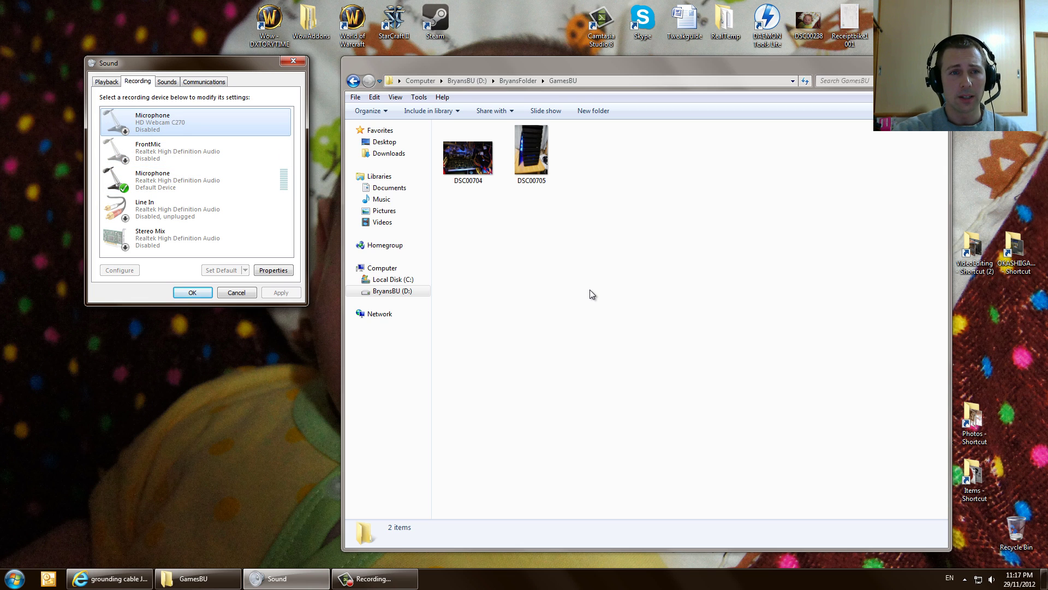
{"action": "key", "text": "Up"}
{"action": "key", "text": "Down"}
{"action": "key", "text": "Up"}
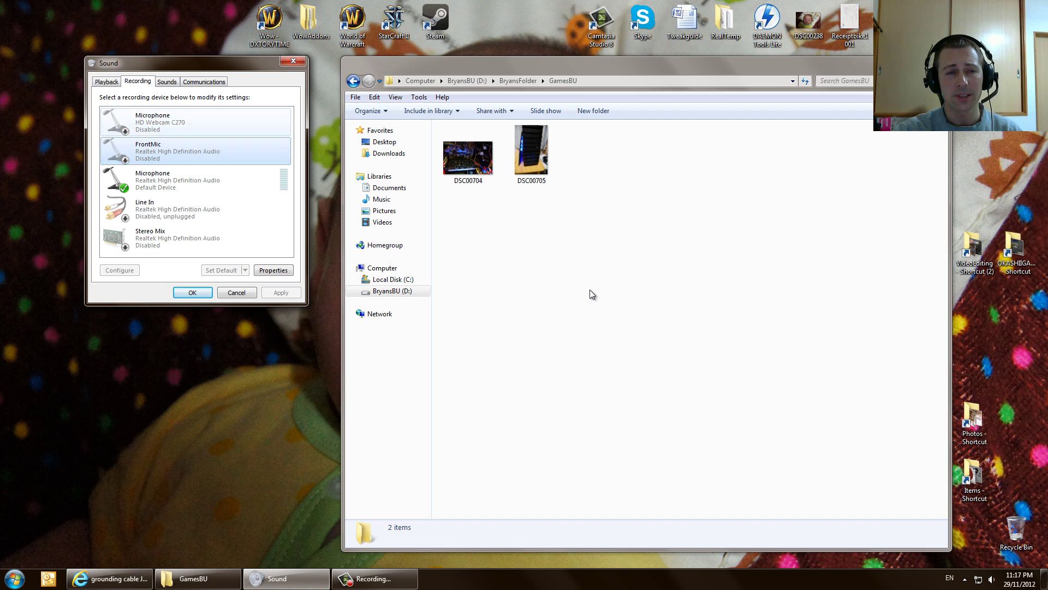
{"action": "key", "text": "Down"}
{"action": "key", "text": "Up"}
{"action": "key", "text": "Down"}
{"action": "key", "text": "Down"}
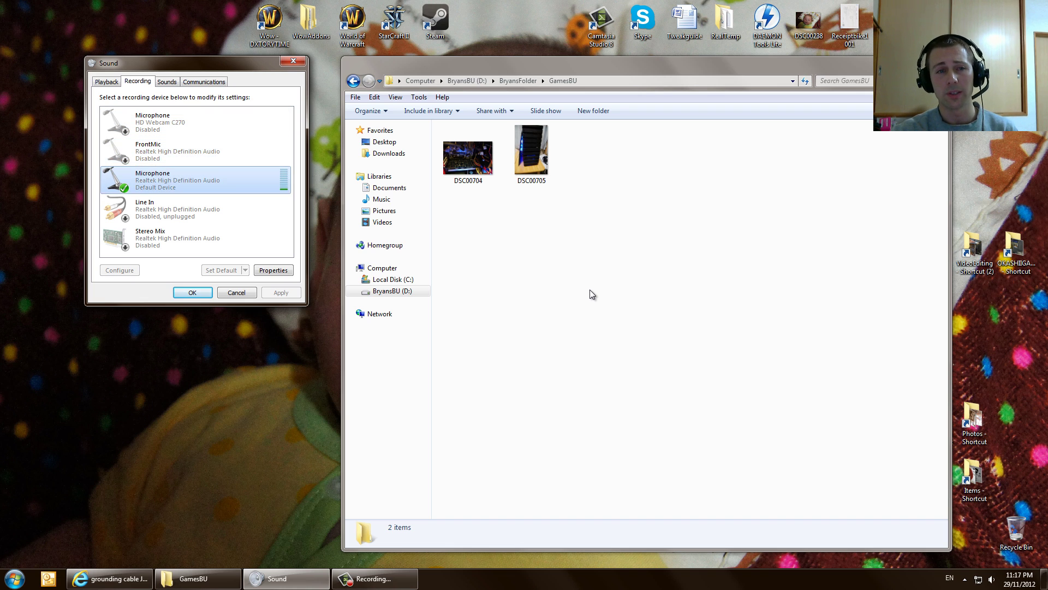
{"action": "key", "text": "Up"}
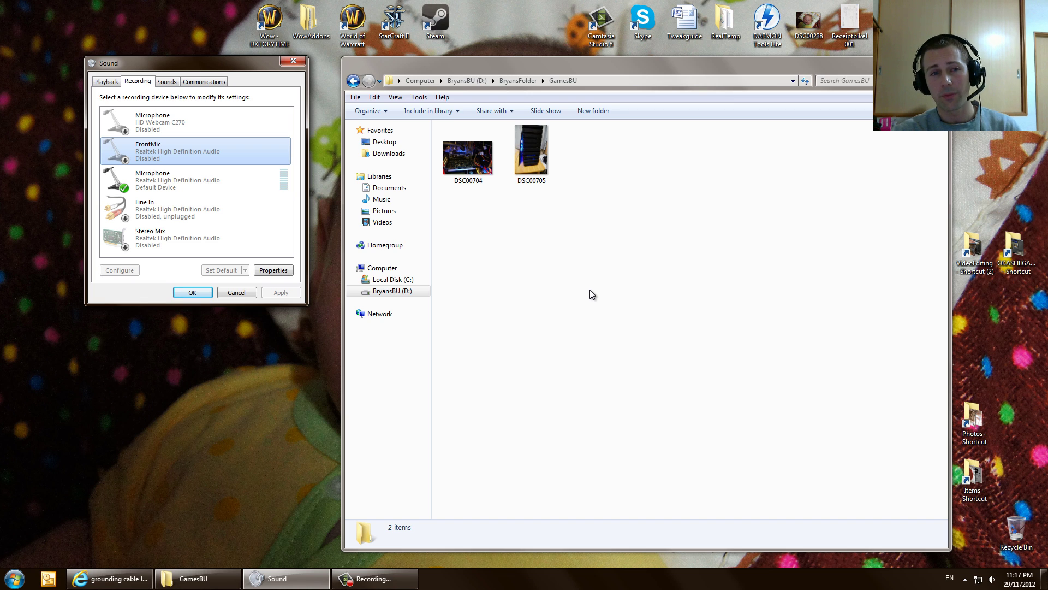
{"action": "key", "text": "Down"}
{"action": "key", "text": "Up"}
{"action": "key", "text": "Down"}
{"action": "key", "text": "Down"}
{"action": "key", "text": "Down"}
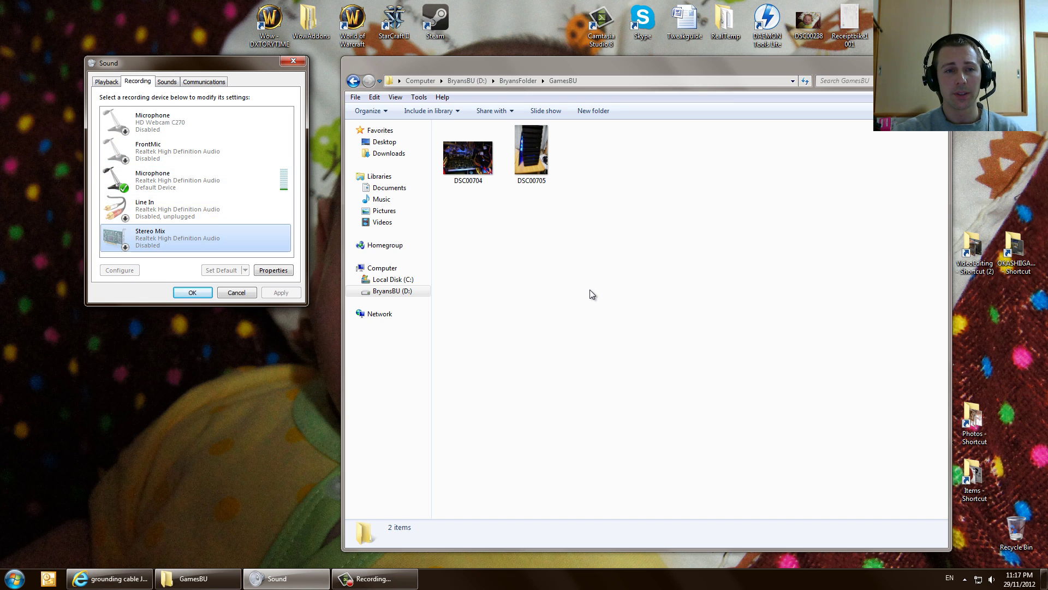
{"action": "key", "text": "Up"}
{"action": "key", "text": "Up"}
{"action": "key", "text": "Up"}
{"action": "key", "text": "Up"}
{"action": "key", "text": "ctrl+shift+Tab"}
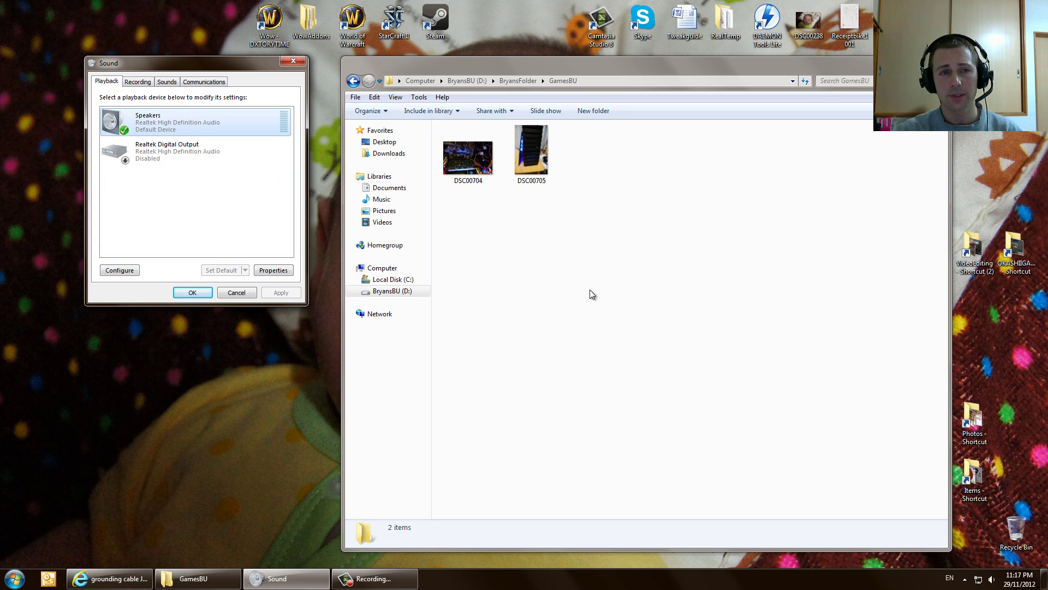
{"action": "key", "text": "Down"}
{"action": "key", "text": "Up"}
{"action": "key", "text": "Down"}
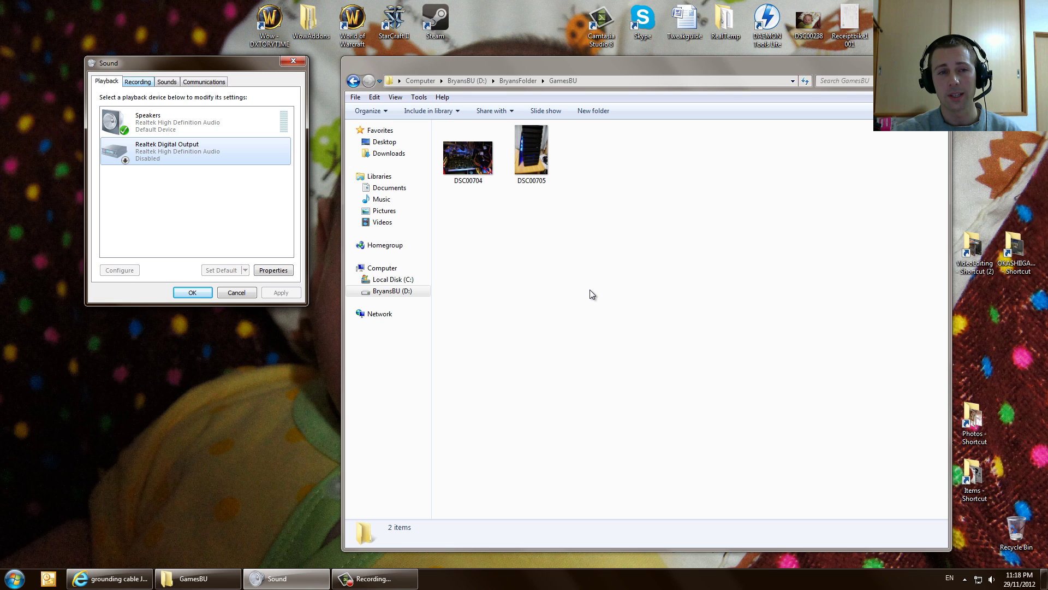
{"action": "key", "text": "ctrl+Tab"}
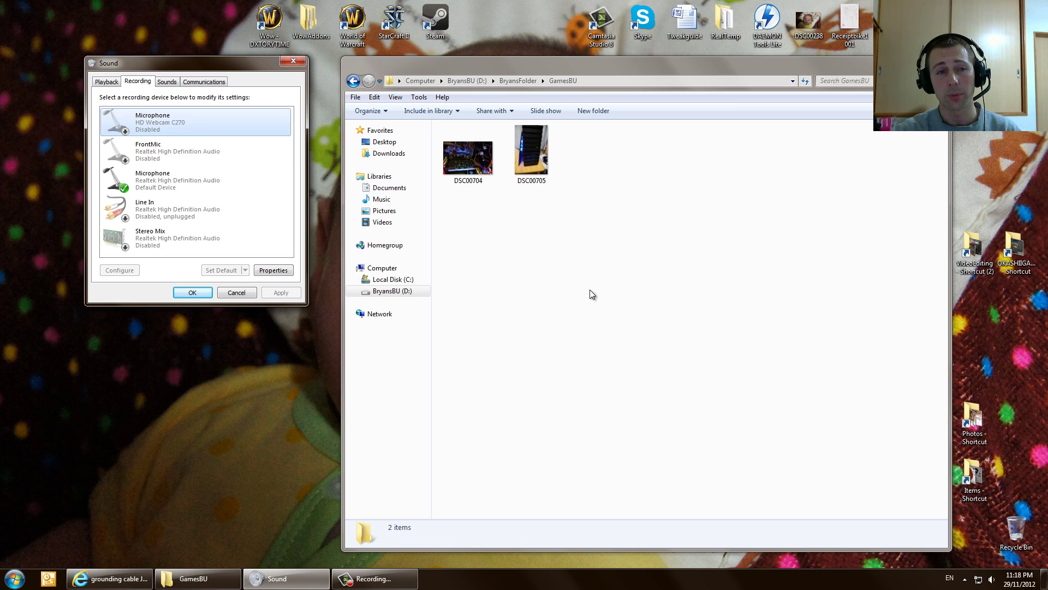
{"action": "key", "text": "Down"}
{"action": "key", "text": "Down"}
{"action": "key", "text": "shift+F10"}
{"action": "key", "text": "Escape"}
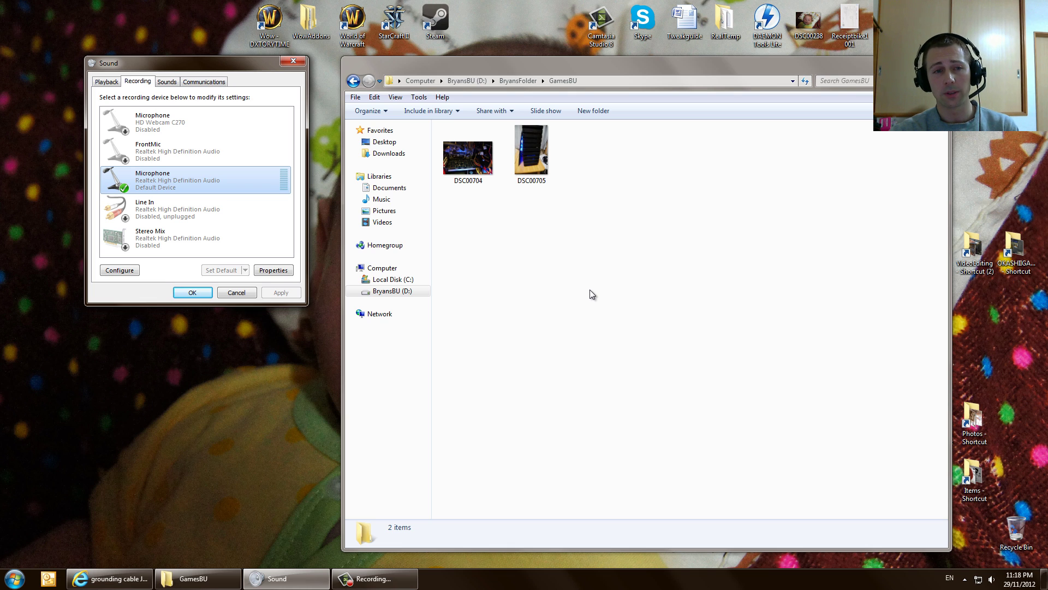
Open the Realtek Microphone's properties on the Levels tab, showing volume 15 and +30.0 dB boost
{"action": "key", "text": "shift+F10"}
{"action": "key", "text": "Up"}
{"action": "key", "text": "Return"}
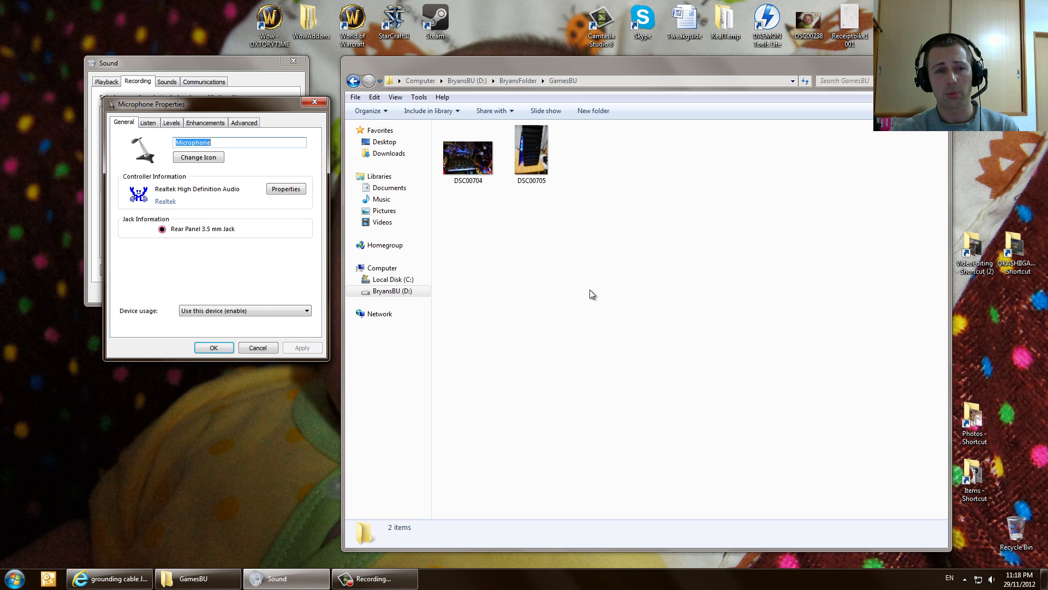
{"action": "key", "text": "ctrl+Tab"}
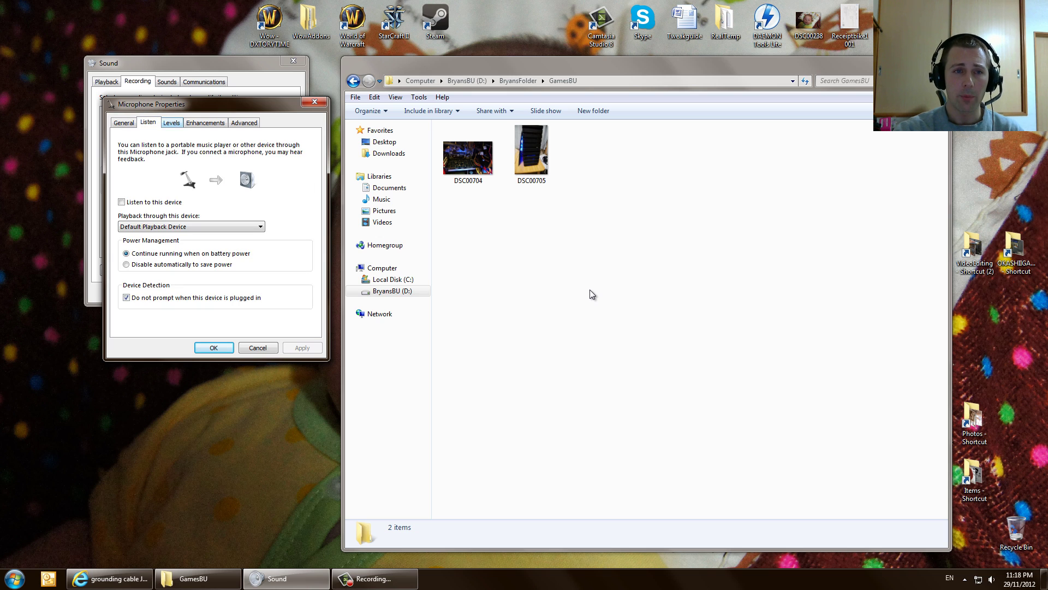
{"action": "key", "text": "ctrl+Tab"}
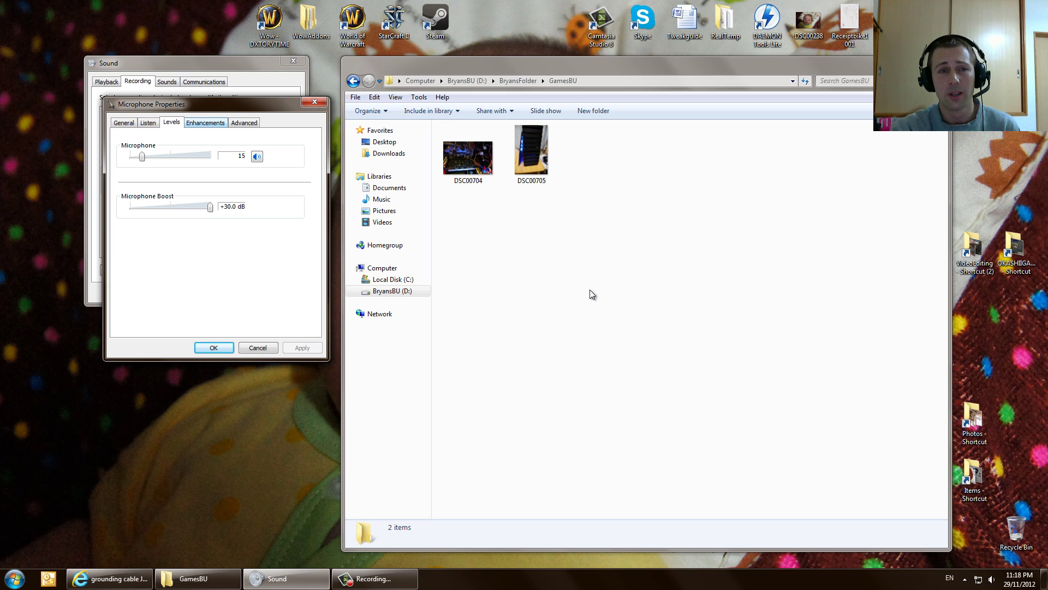
Switch Microphone Properties to the Enhancements tab, where all sound effects are disabled
{"action": "key", "text": "ctrl+Tab"}
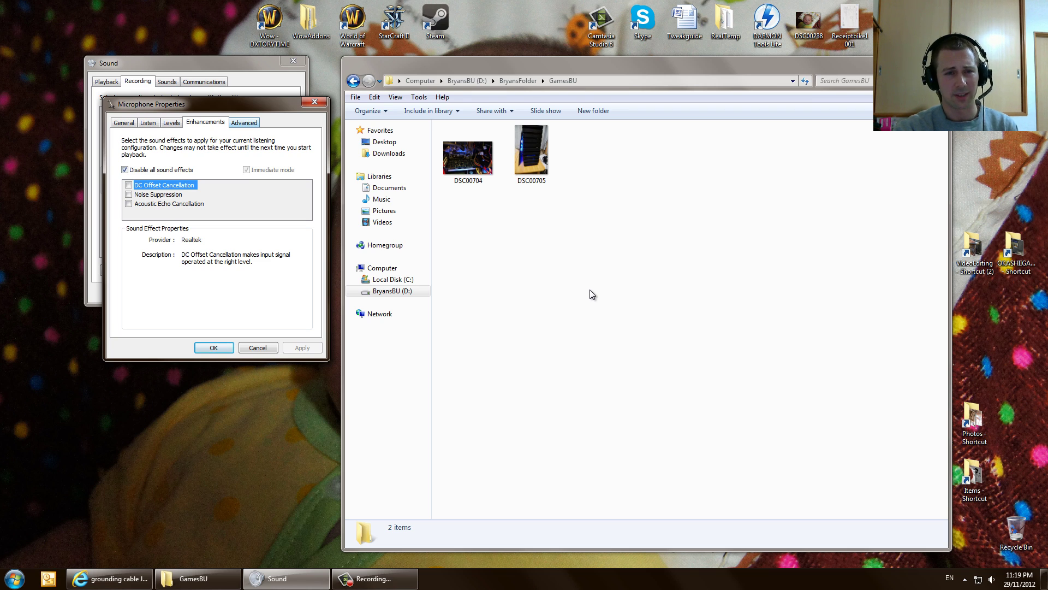
Check the microphone's Advanced sample-rate formats, keeping 48000 Hz
{"action": "key", "text": "ctrl+Tab"}
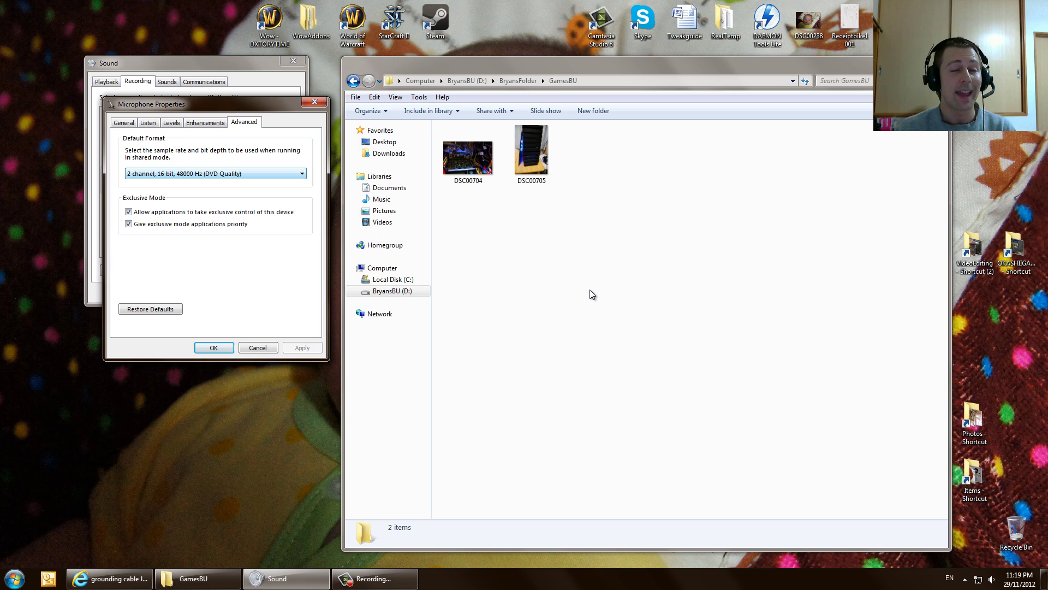
{"action": "key", "text": "alt+Down"}
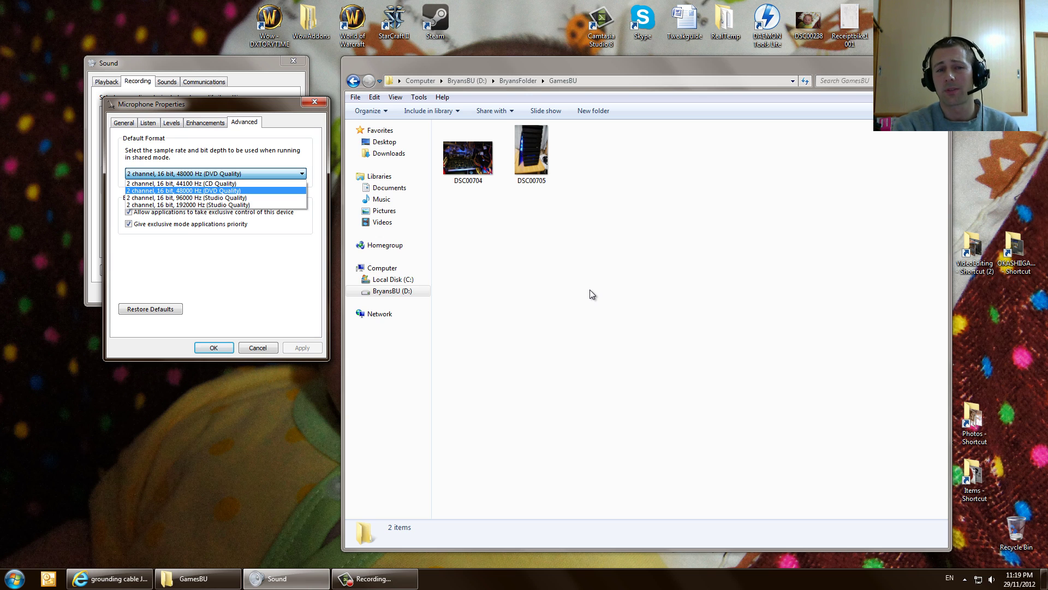
{"action": "key", "text": "Escape"}
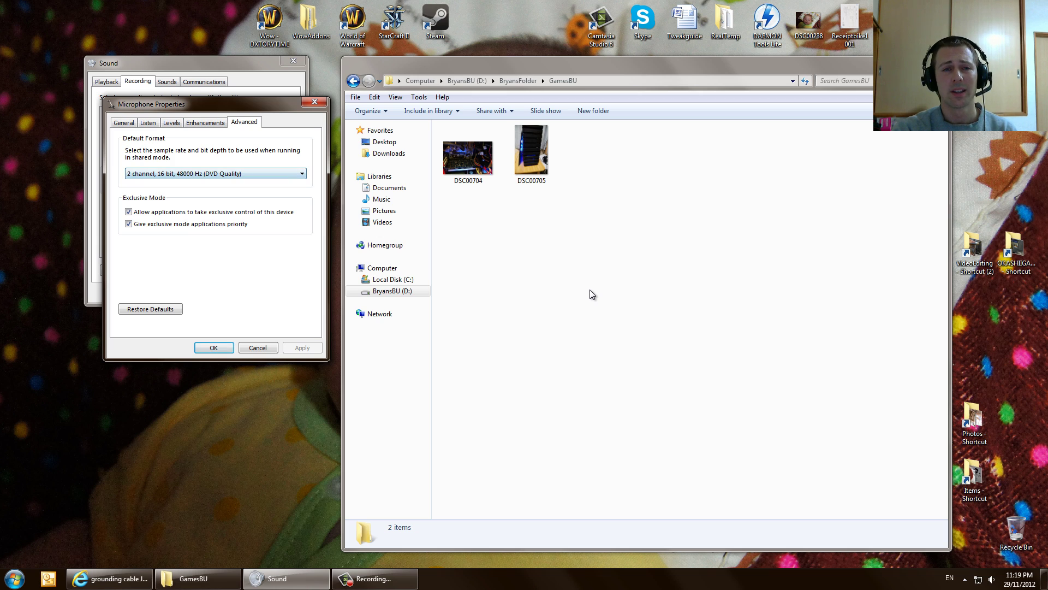
Review the General, Enhancements, Listen and Levels pages, then close Microphone Properties
{"action": "key", "text": "ctrl+shift+Tab"}
{"action": "key", "text": "ctrl+shift+Tab"}
{"action": "key", "text": "ctrl+shift+Tab"}
{"action": "key", "text": "ctrl+shift+Tab"}
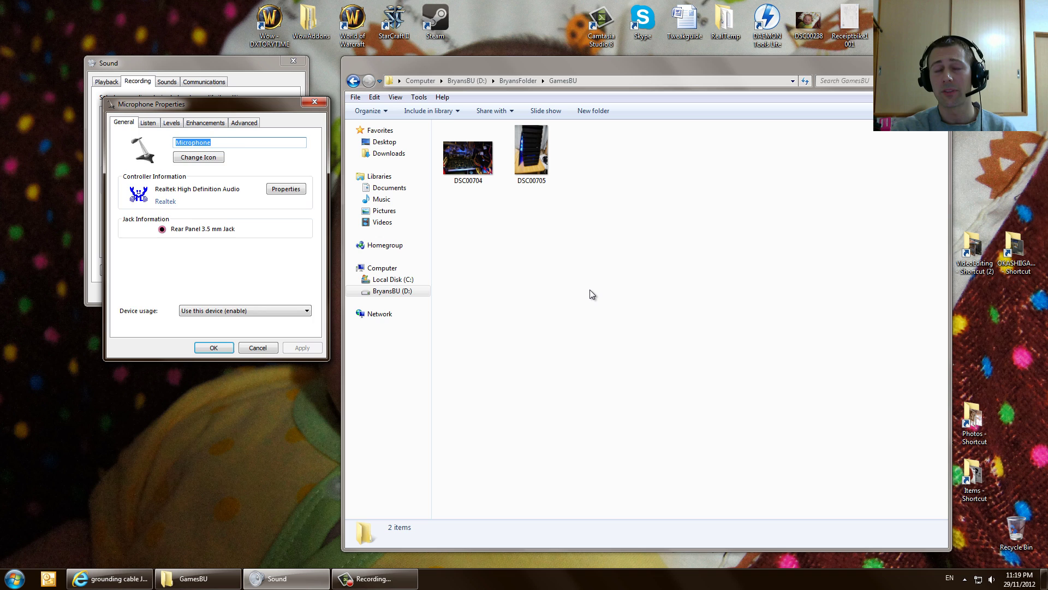
{"action": "key", "text": "ctrl+shift+Tab"}
{"action": "key", "text": "ctrl+shift+Tab"}
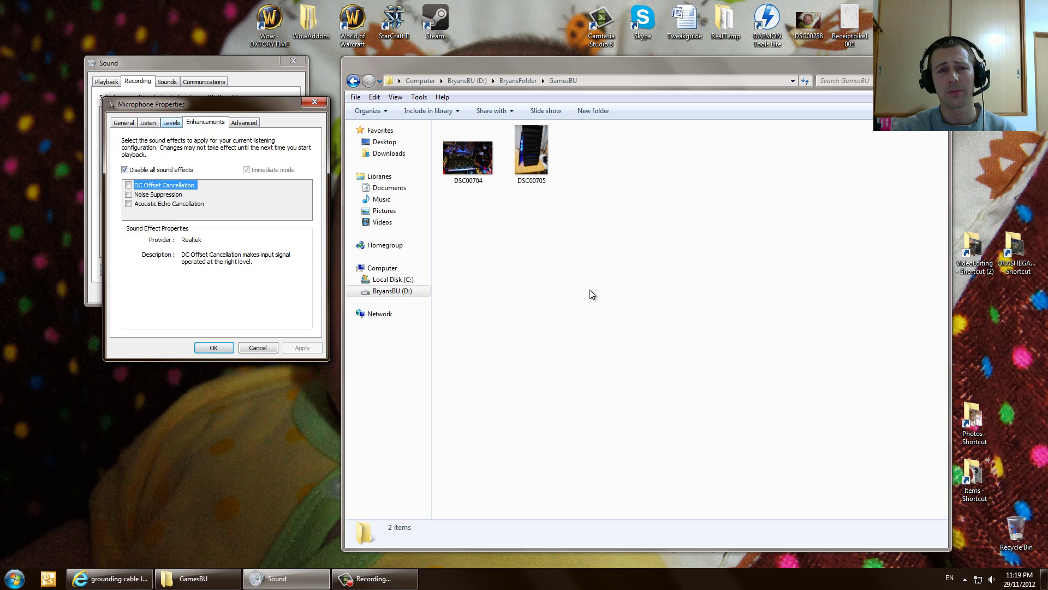
{"action": "key", "text": "ctrl+shift+Tab"}
{"action": "key", "text": "ctrl+shift+Tab"}
{"action": "key", "text": "ctrl+shift+Tab"}
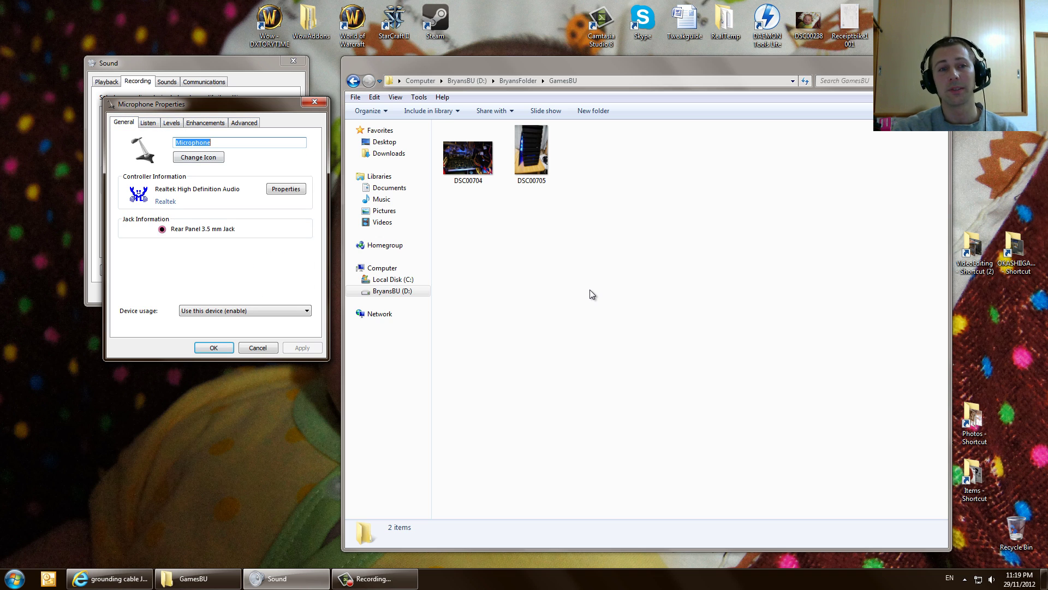
{"action": "key", "text": "ctrl+Tab"}
{"action": "key", "text": "ctrl+Tab"}
{"action": "key", "text": "ctrl+Tab"}
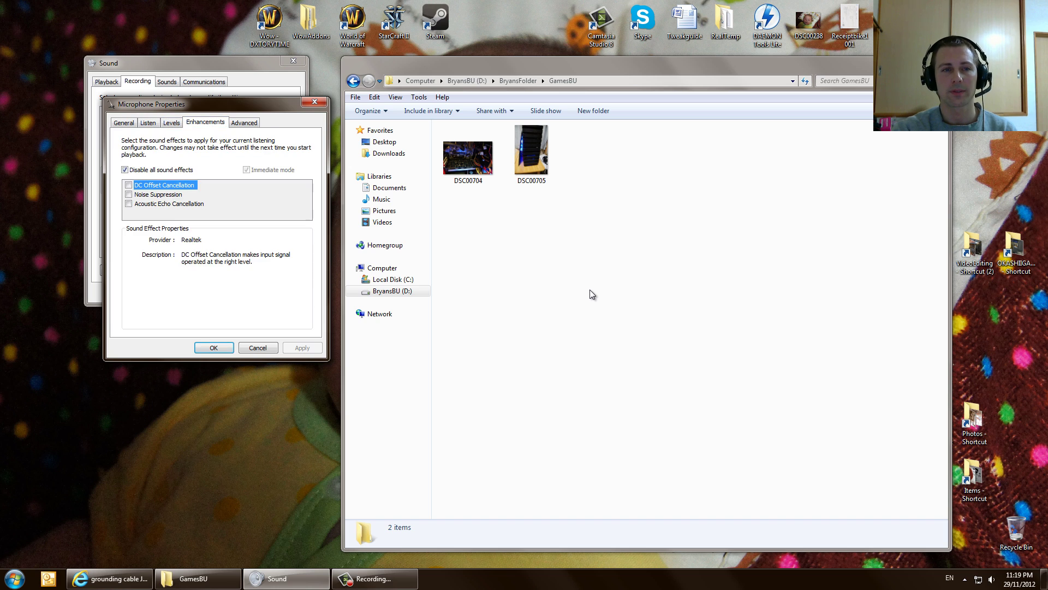
{"action": "key", "text": "ctrl+Tab"}
{"action": "key", "text": "ctrl+shift+Tab"}
{"action": "key", "text": "ctrl+shift+Tab"}
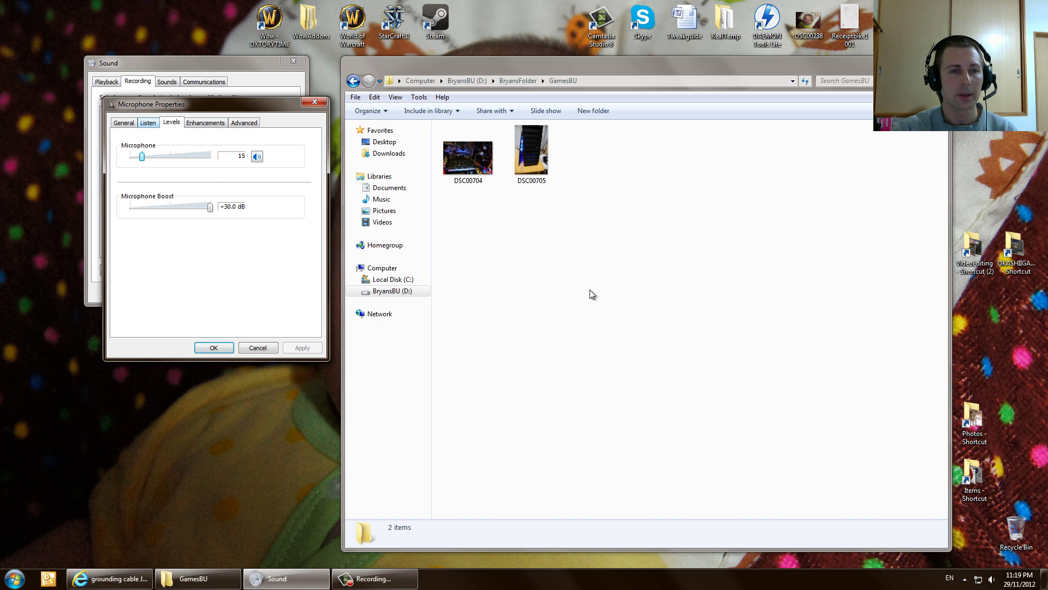
{"action": "key", "text": "ctrl+shift+Tab"}
{"action": "key", "text": "ctrl+shift+Tab"}
{"action": "key", "text": "ctrl+Tab"}
{"action": "key", "text": "ctrl+Tab"}
{"action": "key", "text": "ctrl+shift+Tab"}
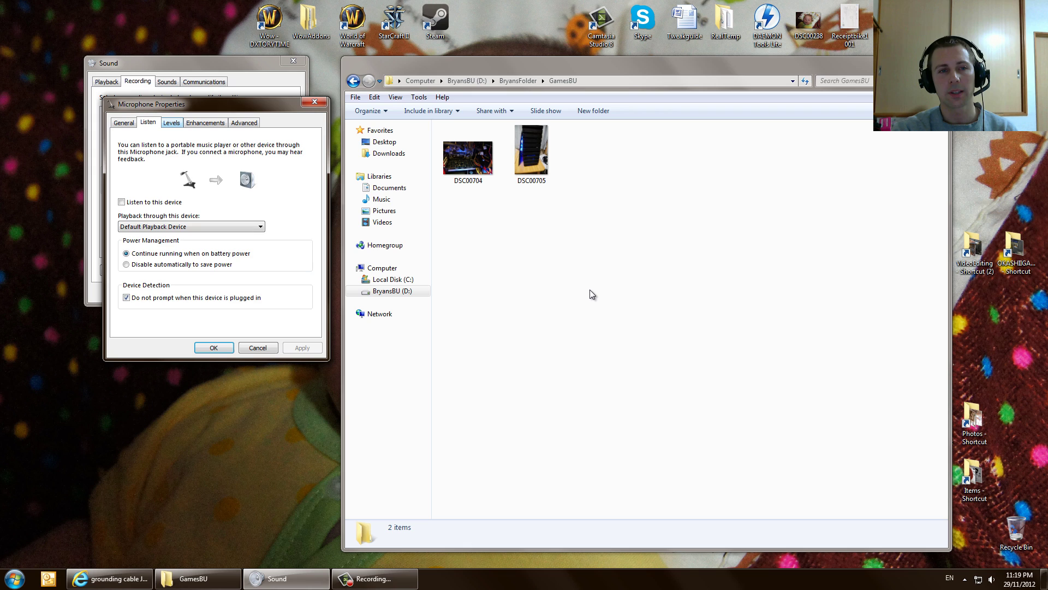
{"action": "key", "text": "ctrl+Tab"}
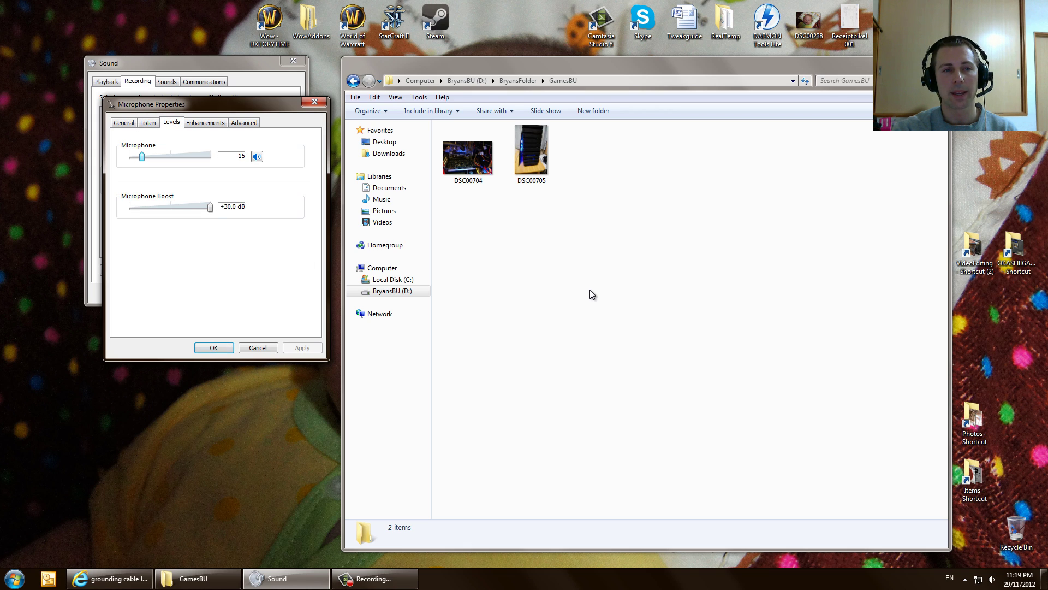
{"action": "key", "text": "Escape"}
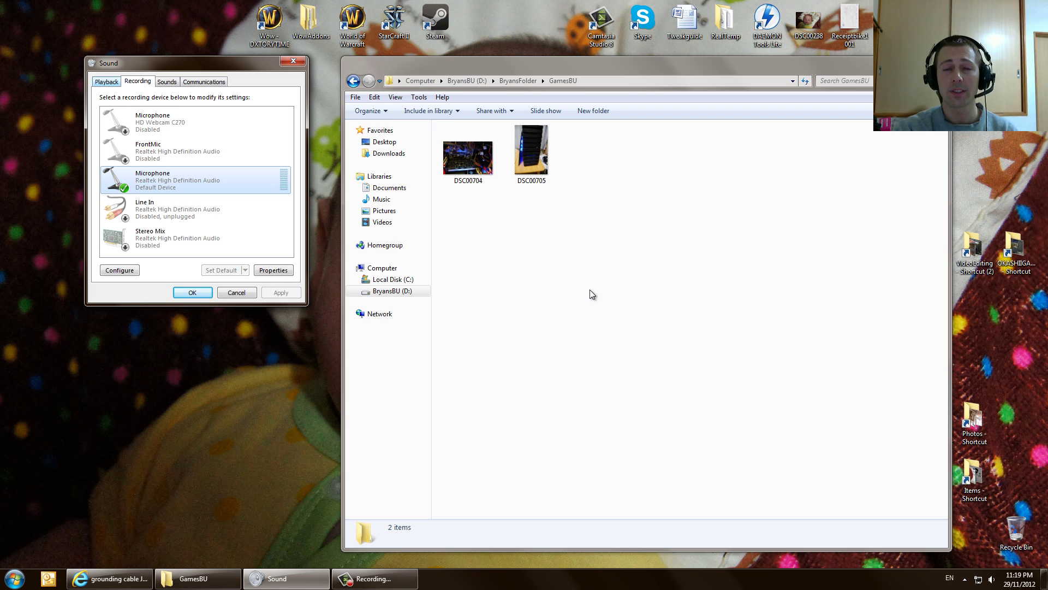
Select Speakers on the Playback tab and lower the speaker volume to 1
{"action": "key", "text": "ctrl+shift+Tab"}
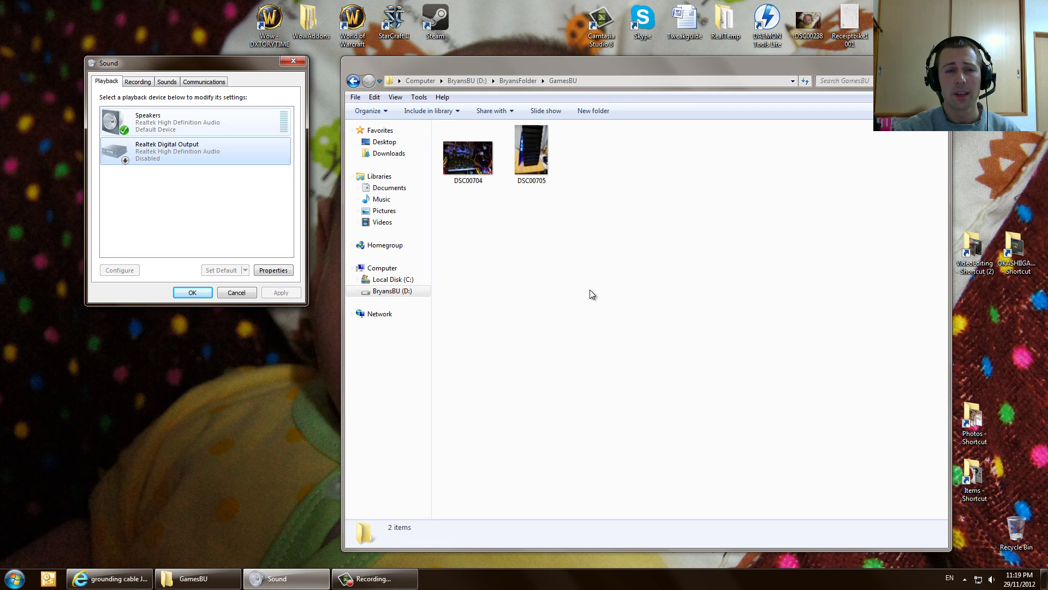
{"action": "key", "text": "Up"}
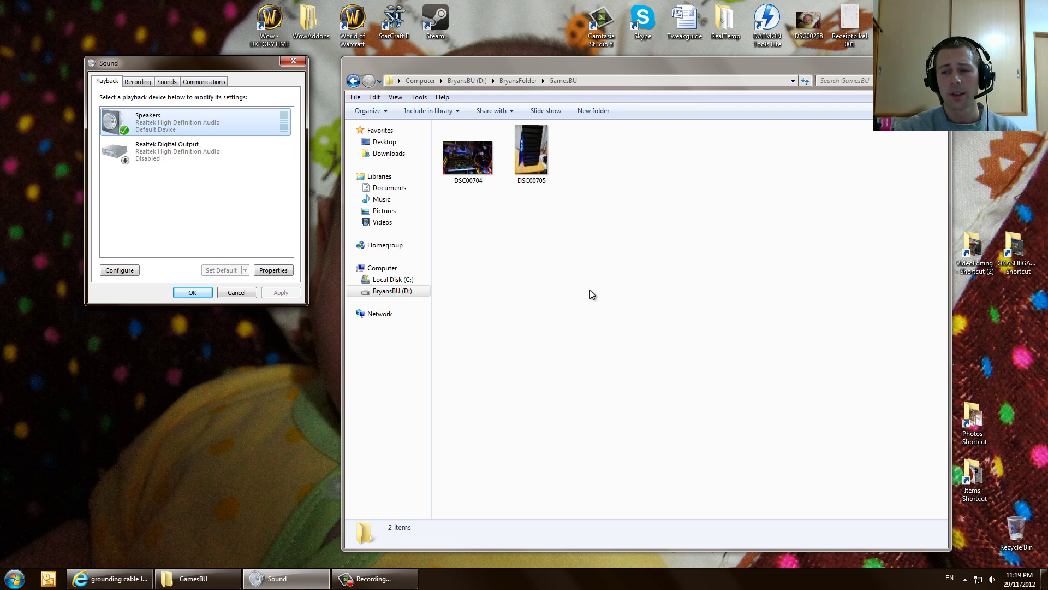
{"action": "left_click", "coordinate": [991, 578]}
{"action": "key", "text": "Down"}
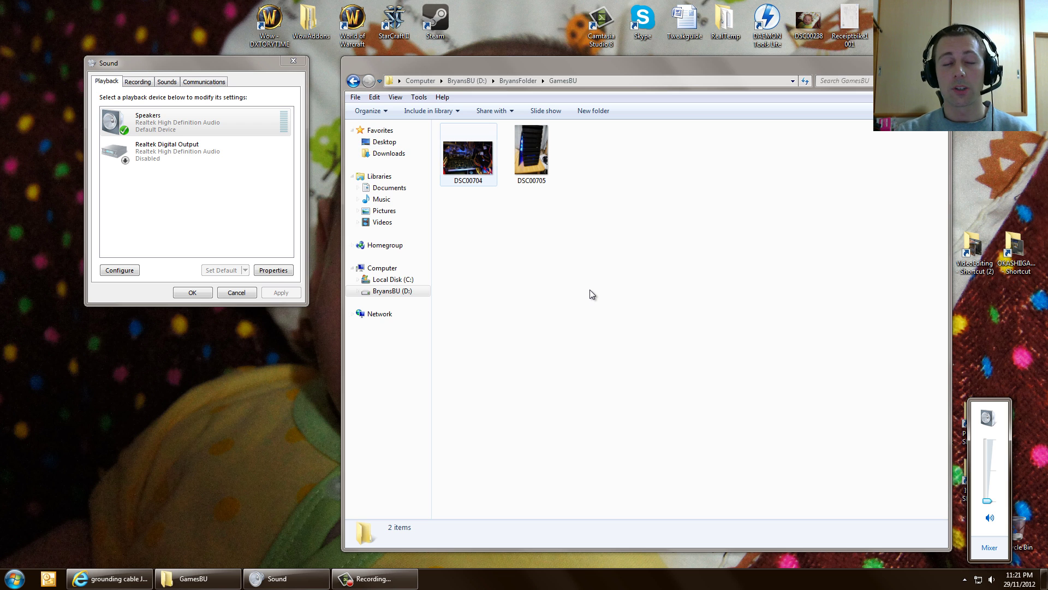
Open photo DSC00704 from the GamesBU folder in Windows Photo Viewer
{"action": "key", "text": "Escape"}
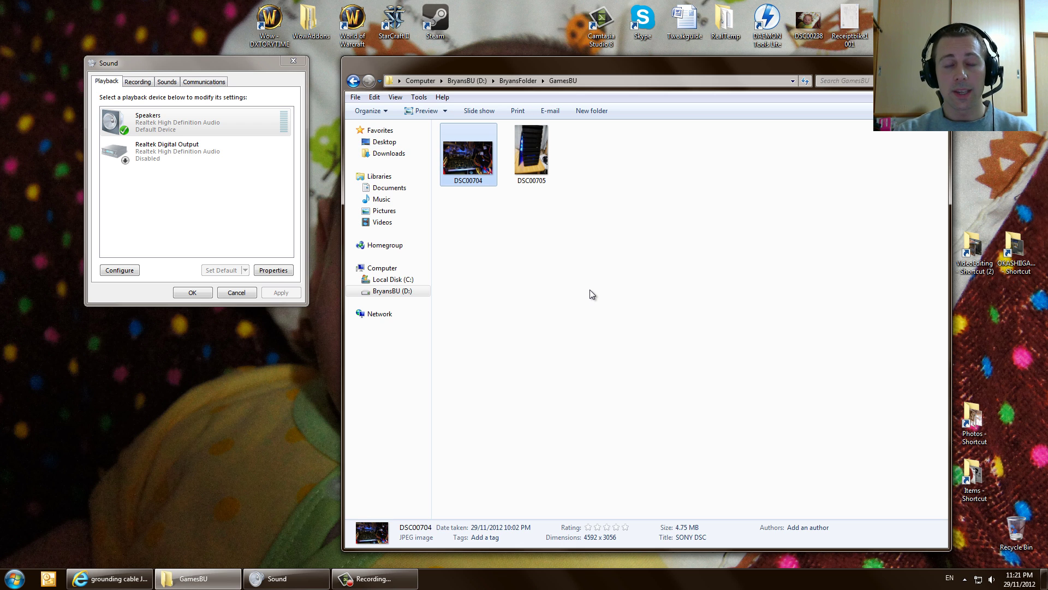
{"action": "key", "text": "Return"}
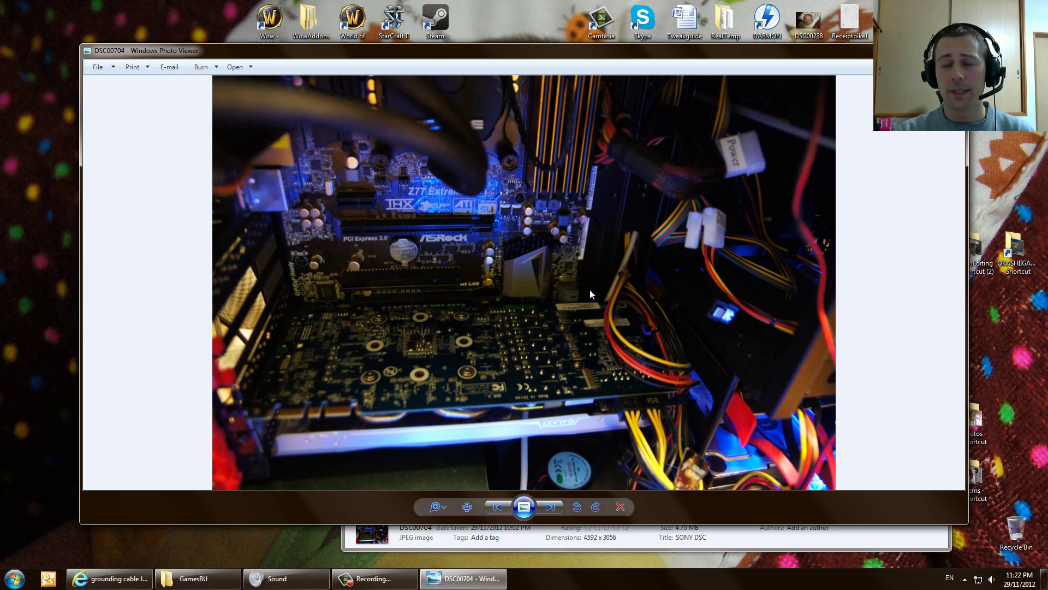
Advance to photo DSC00705 of the tower case, then close Windows Photo Viewer
{"action": "key", "text": "Right"}
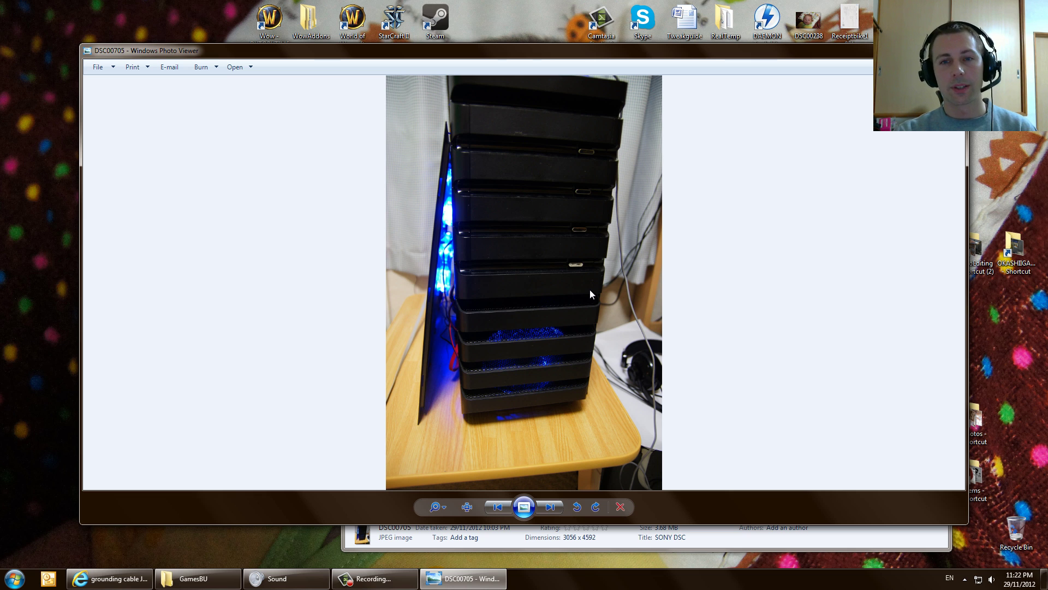
{"action": "key", "text": "alt+F4"}
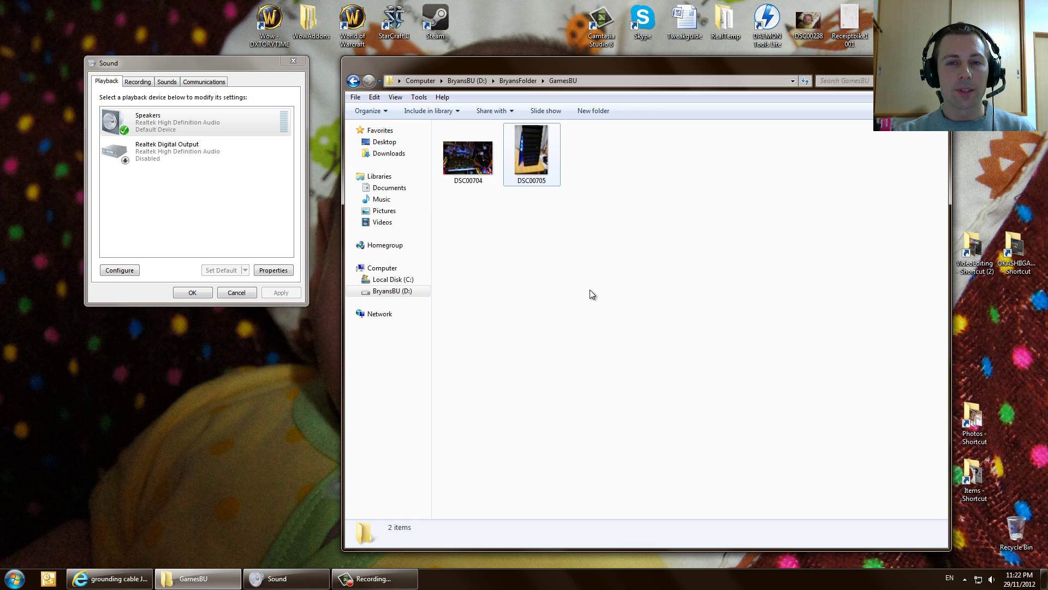
Bring forward the browser window with the 'grounding cable Japan' Google Images results
{"action": "key", "text": "super+t"}
{"action": "key", "text": "super+t"}
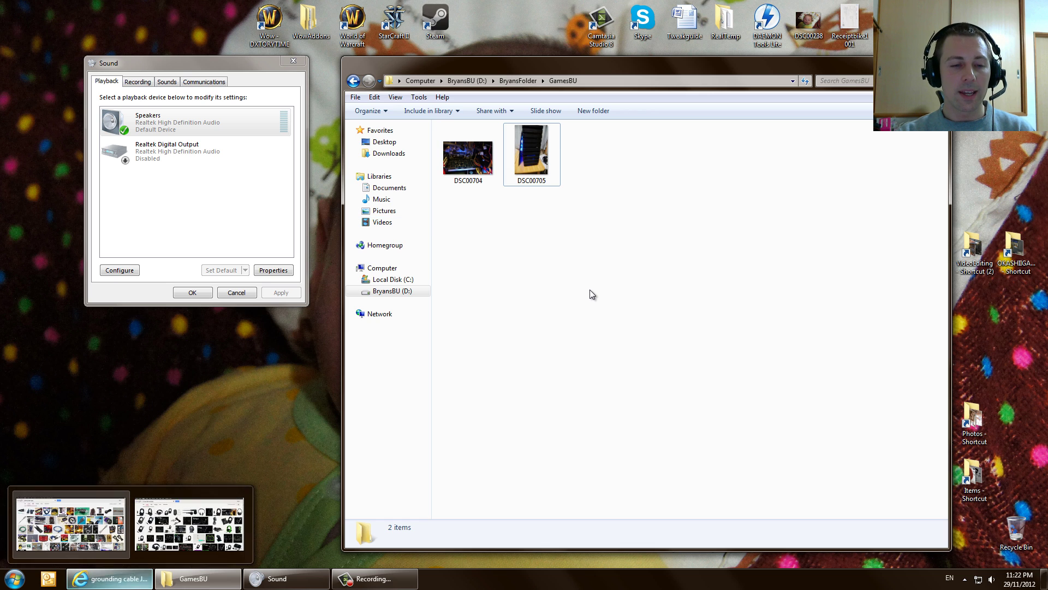
{"action": "key", "text": "Return"}
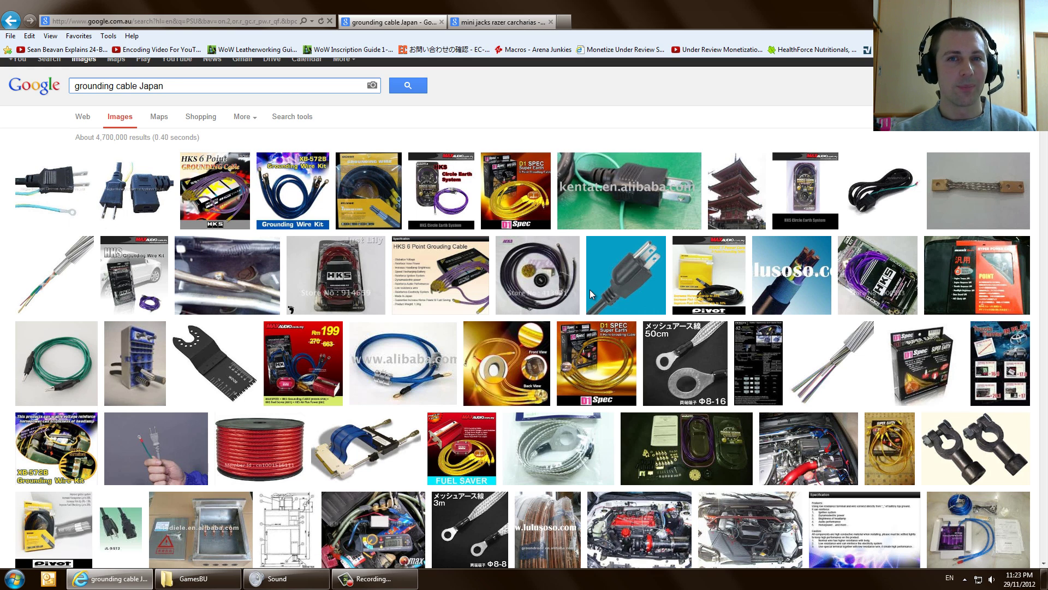
{"action": "key", "text": "ctrl+Tab"}
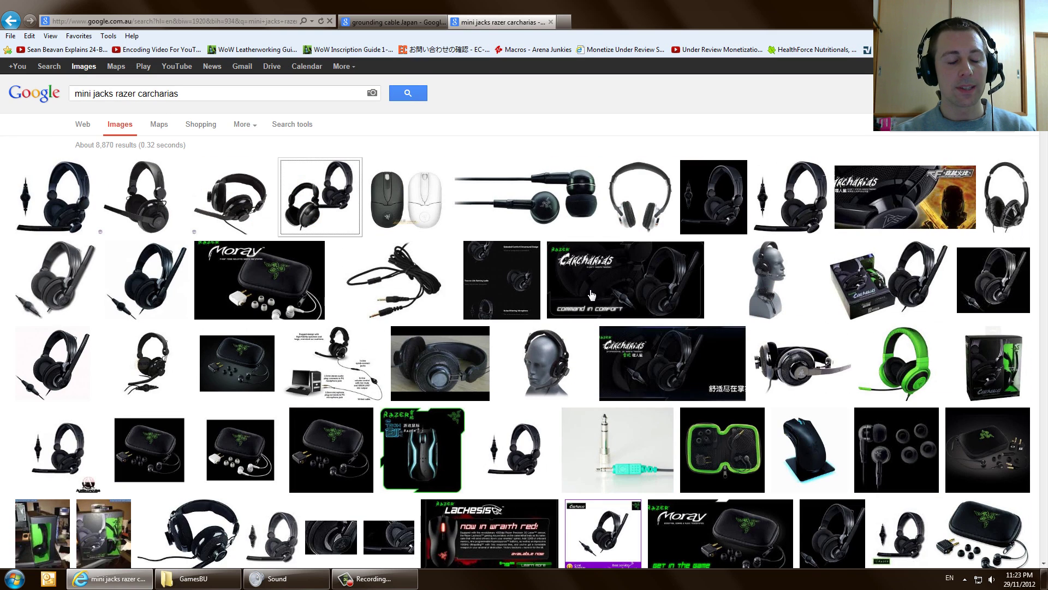
{"action": "key", "text": "Down"}
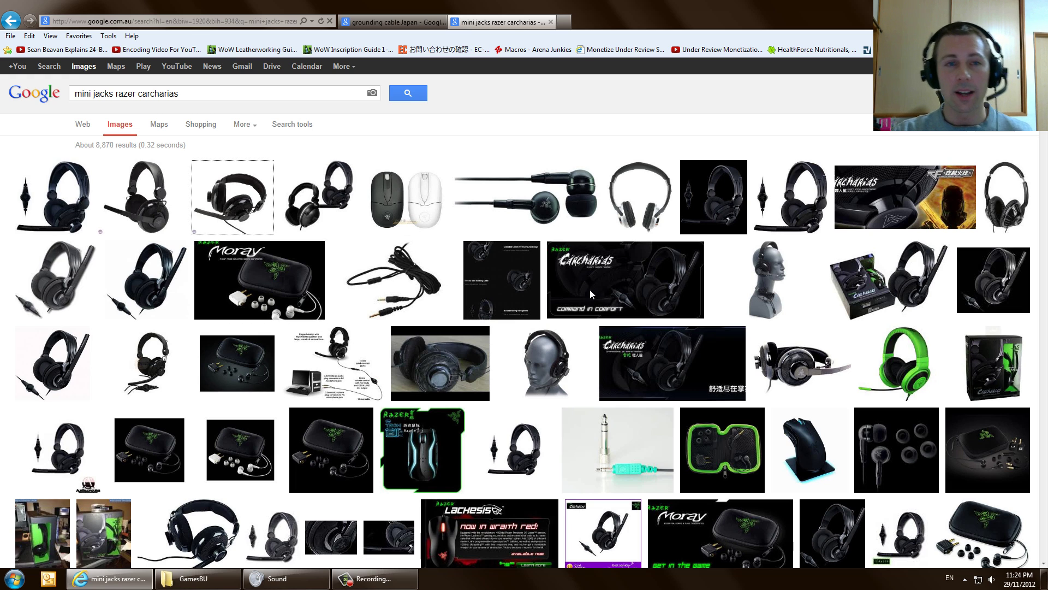
Replace the Google search query with 'UPDATED MY AUDIO DRIVER' without running the search
{"action": "key", "text": "shift+Tab"}
{"action": "type", "text": "U"}
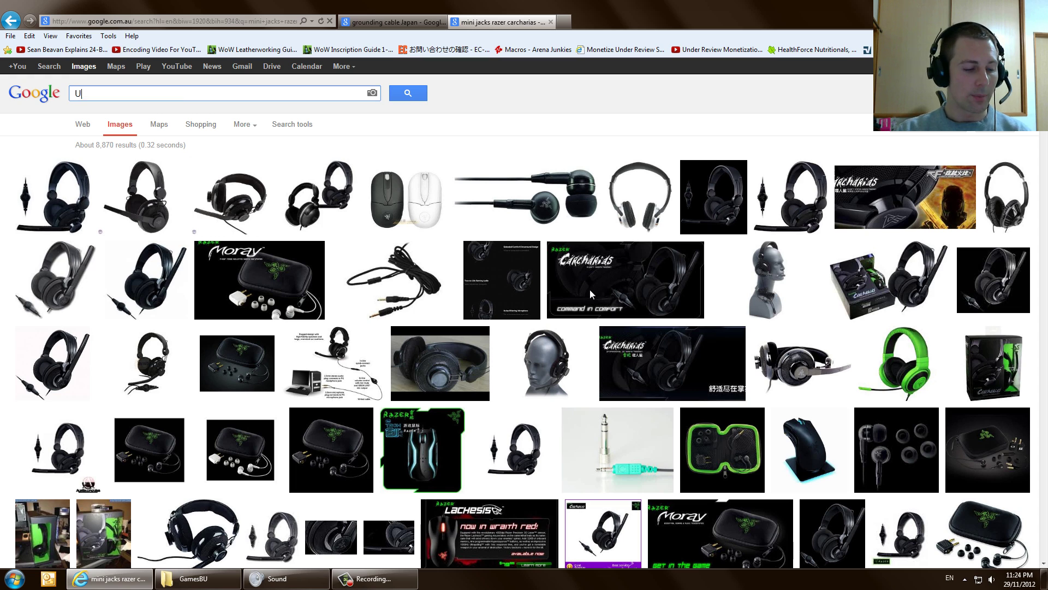
{"action": "type", "text": "PDATED M"}
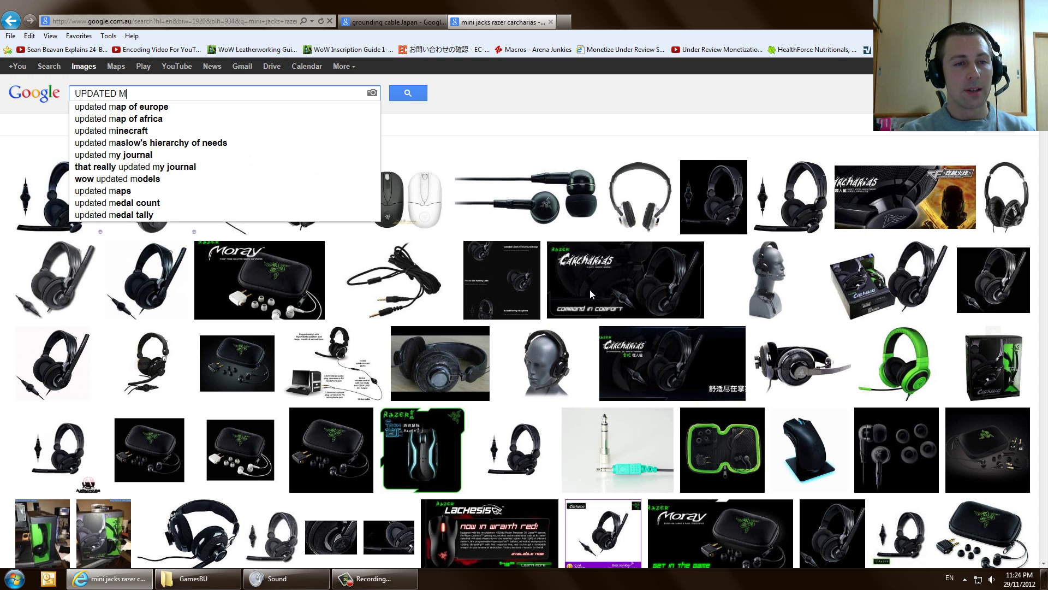
{"action": "type", "text": "Y AUDIO DRIVER"}
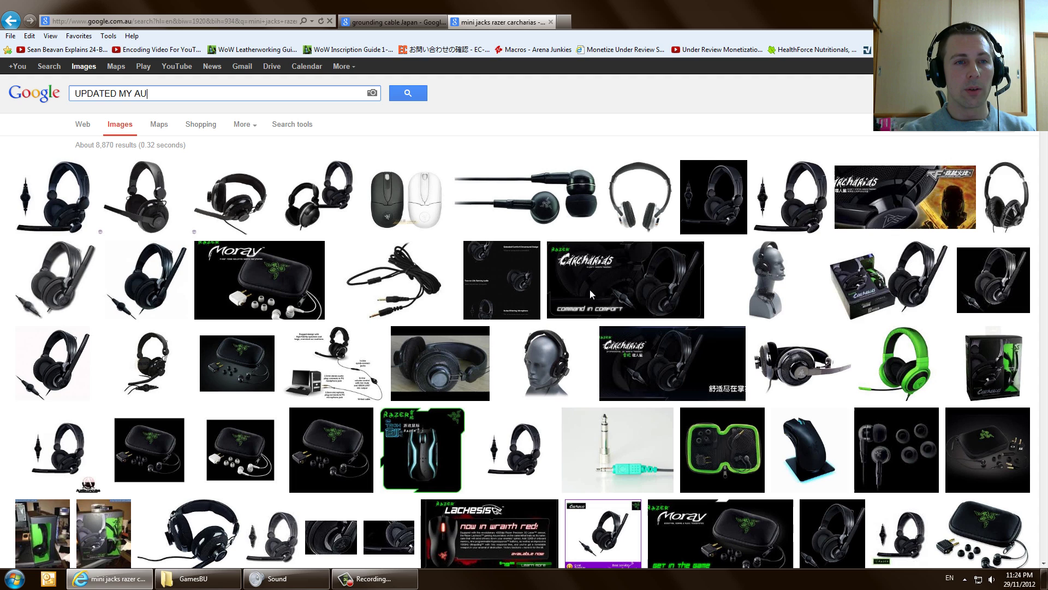